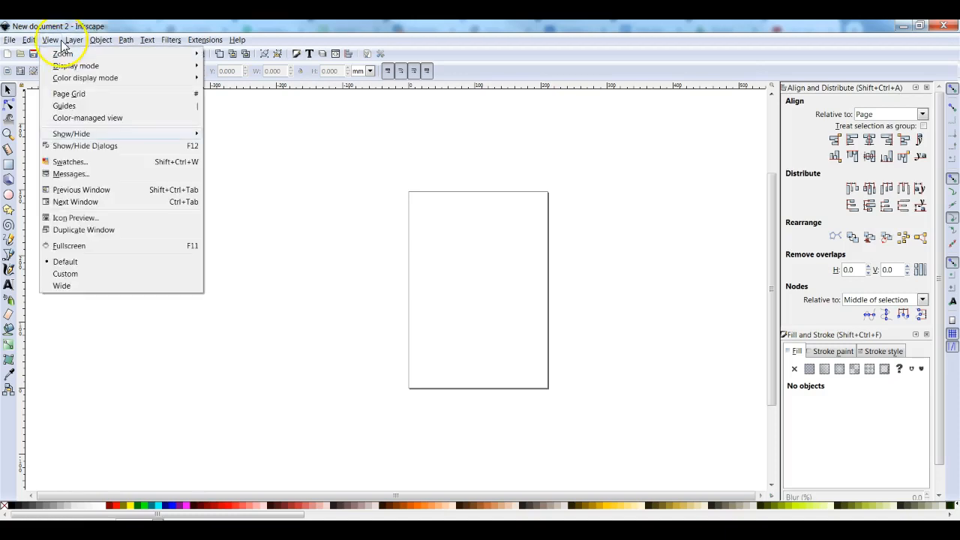
Step: Set the page to US Letter in landscape orientation and the display units to inches
{"action": "left_click", "coordinate": [60, 41]}
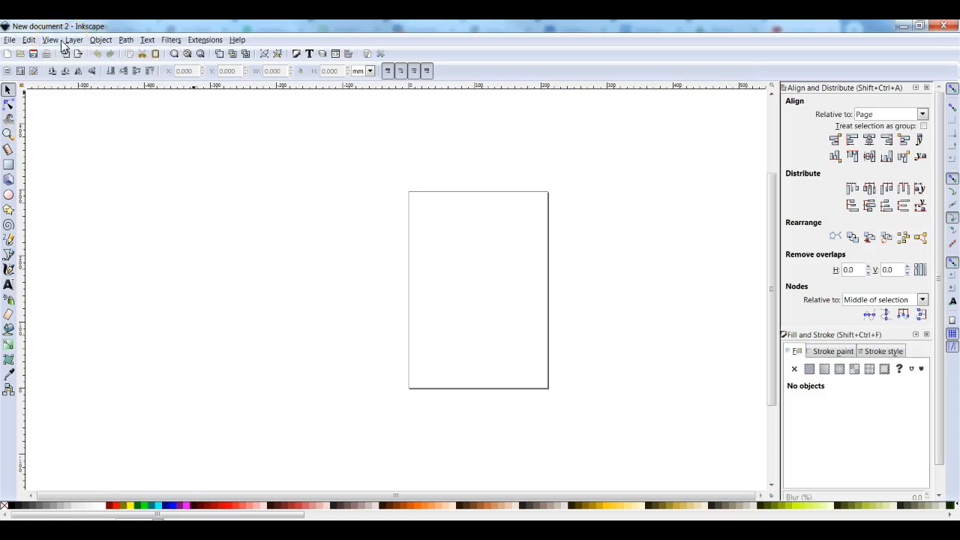
{"action": "left_click", "coordinate": [202, 60]}
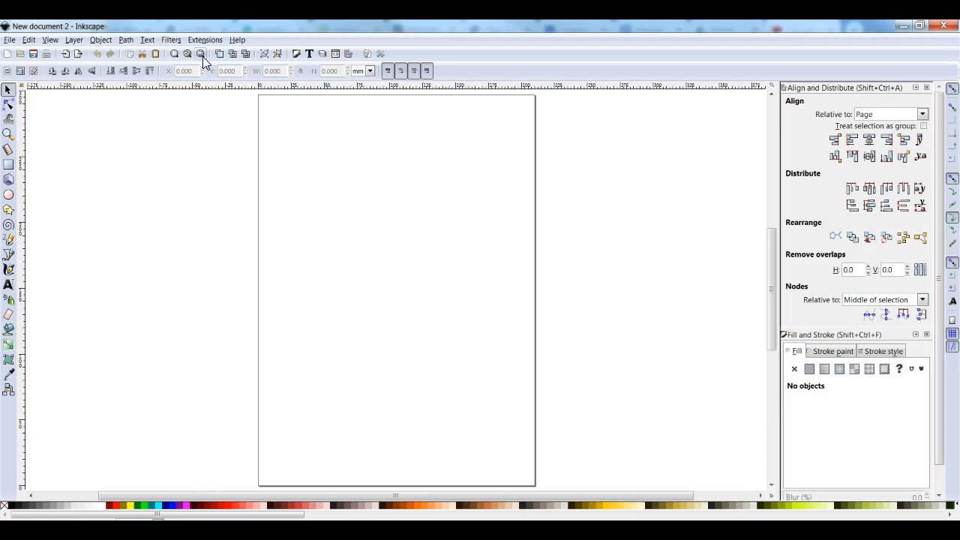
{"action": "left_click", "coordinate": [15, 41]}
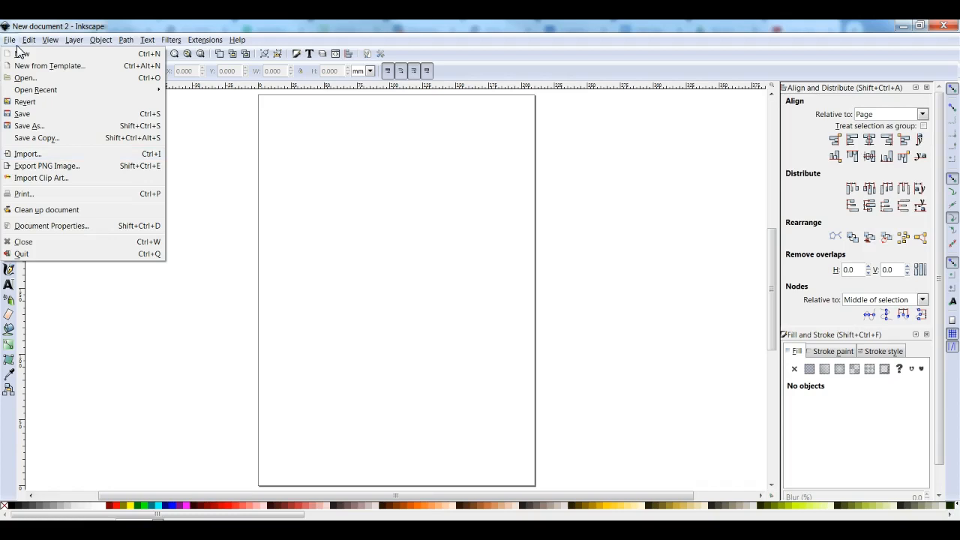
{"action": "left_click", "coordinate": [102, 231]}
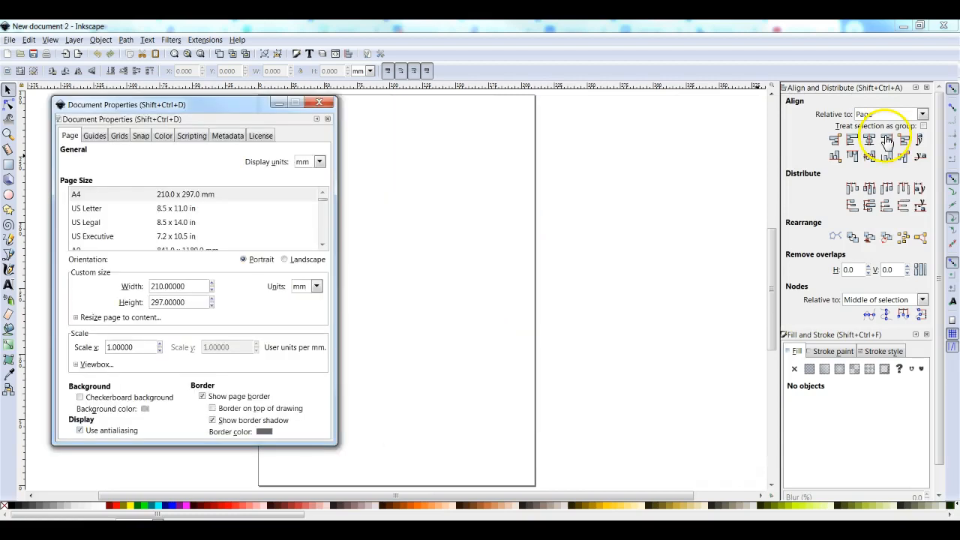
{"action": "left_click", "coordinate": [106, 210]}
{"action": "left_click", "coordinate": [298, 264]}
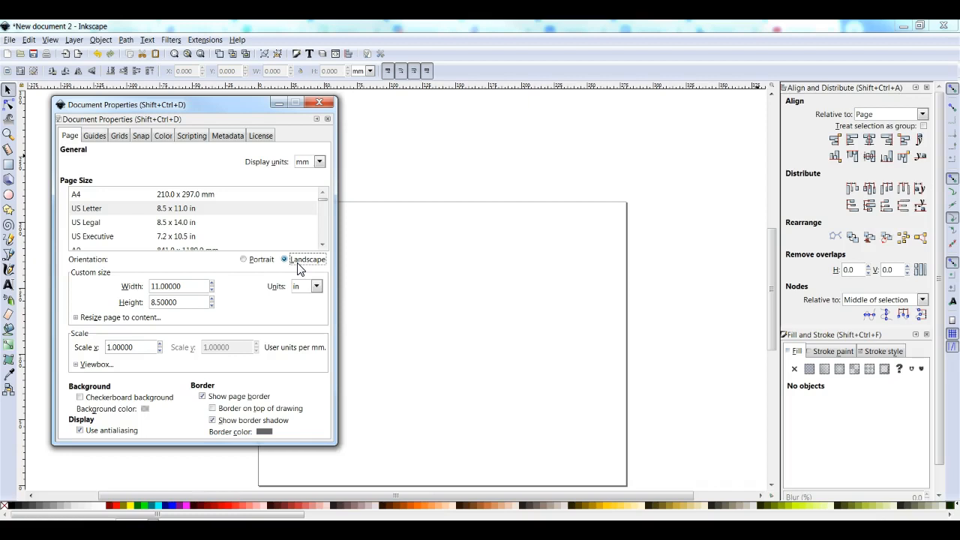
{"action": "left_click", "coordinate": [319, 161]}
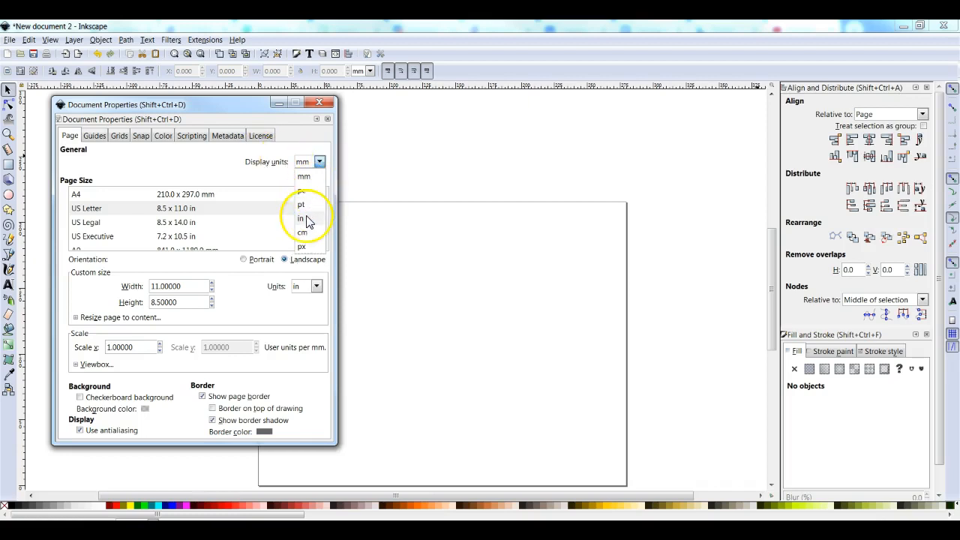
{"action": "left_click", "coordinate": [302, 218]}
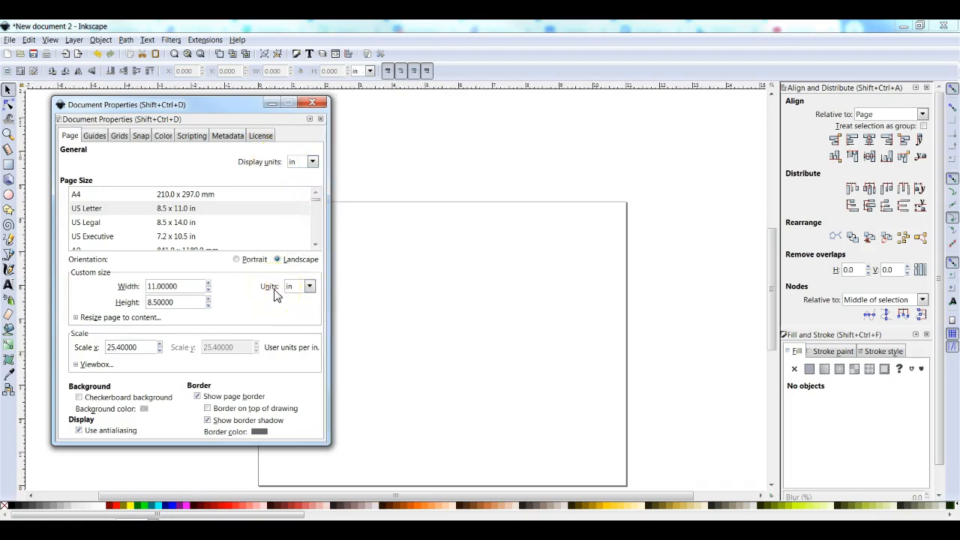
{"action": "left_click", "coordinate": [312, 103]}
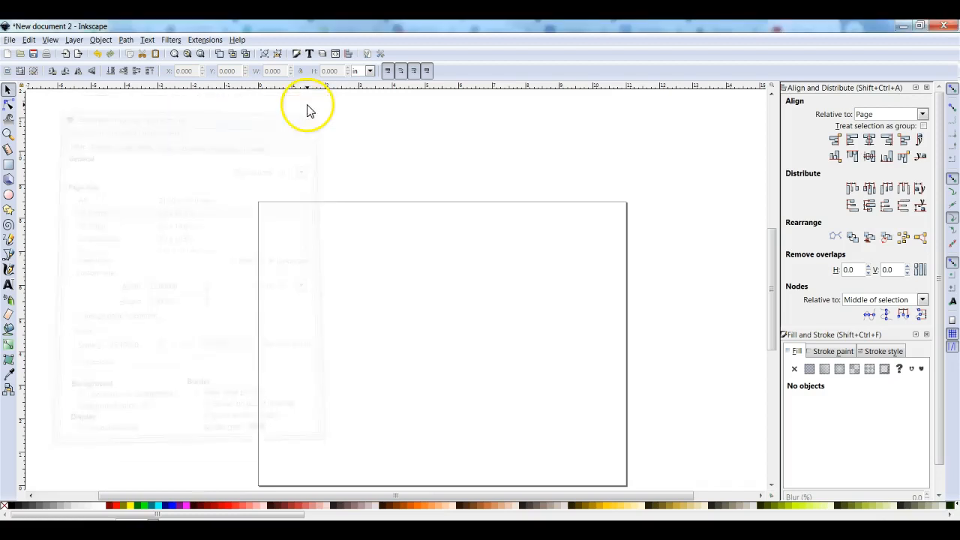
{"action": "left_click", "coordinate": [200, 54]}
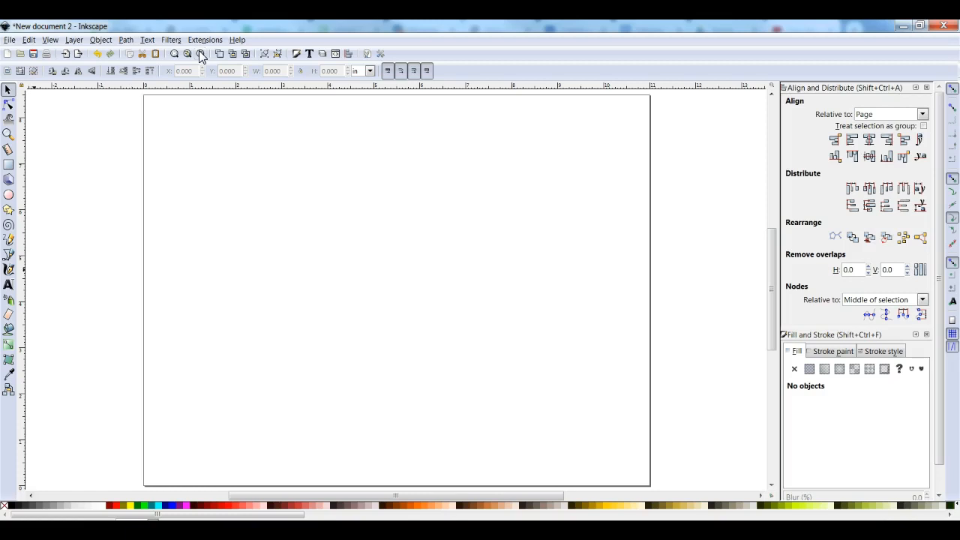
Step: Draw a trial triangle about 4 in wide and 3.5 in high with straight Bezier segments, and delete it
{"action": "left_click", "coordinate": [8, 254]}
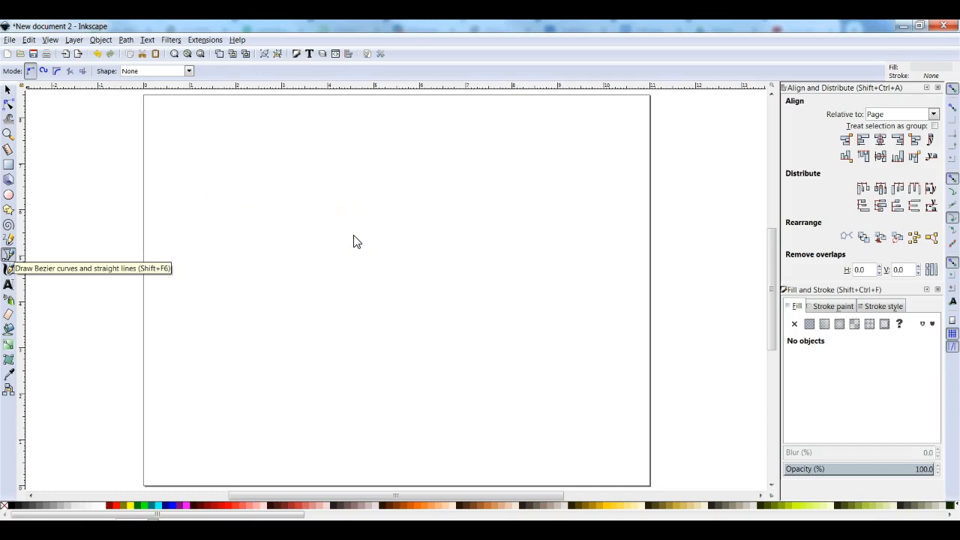
{"action": "left_click", "coordinate": [260, 218]}
{"action": "left_click", "coordinate": [444, 161]}
{"action": "left_click", "coordinate": [336, 319]}
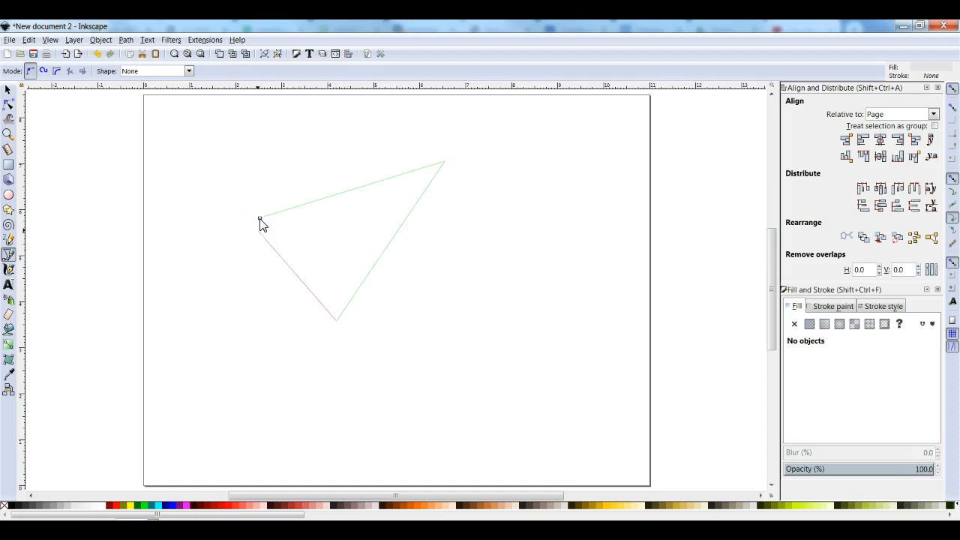
{"action": "left_click", "coordinate": [259, 219]}
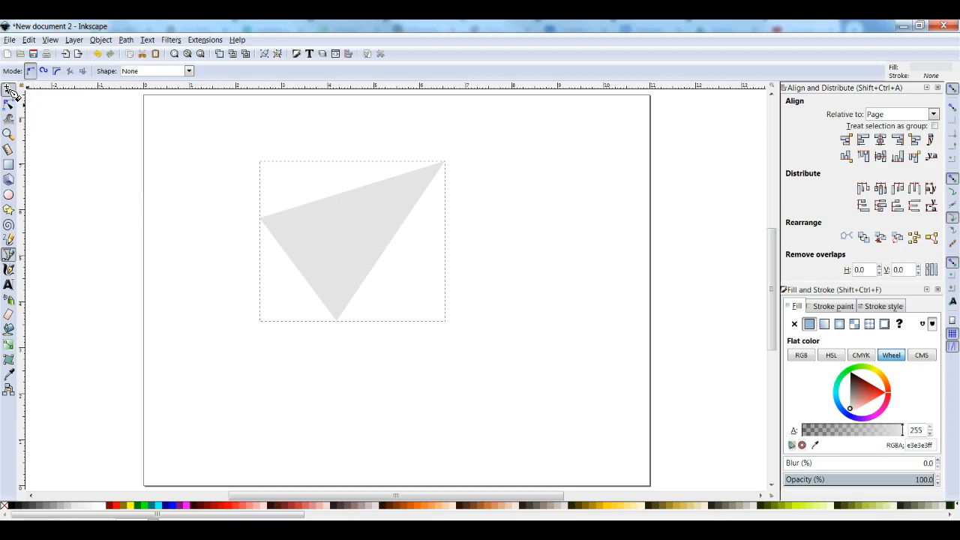
{"action": "left_click", "coordinate": [11, 89]}
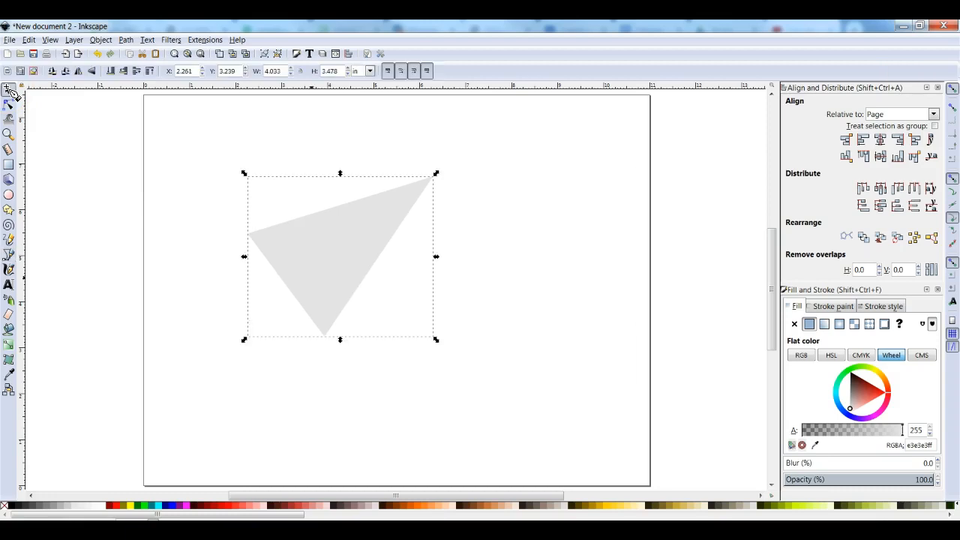
{"action": "left_click", "coordinate": [321, 283]}
{"action": "key", "text": "Delete"}
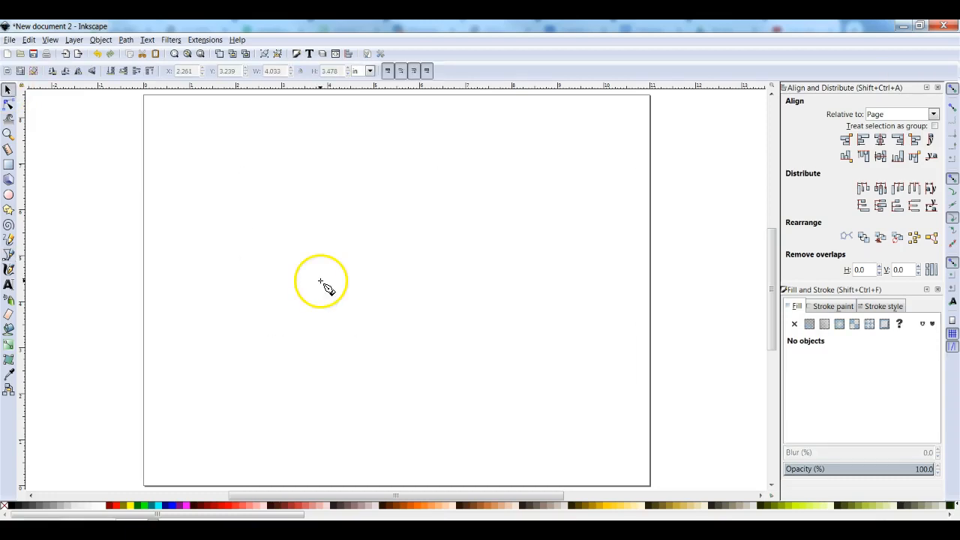
Step: Draw a closed right-angled triangle of straight Bezier segments, about 5.7 in wide and 1.7 in high, with its long level side on top
{"action": "key", "text": "b"}
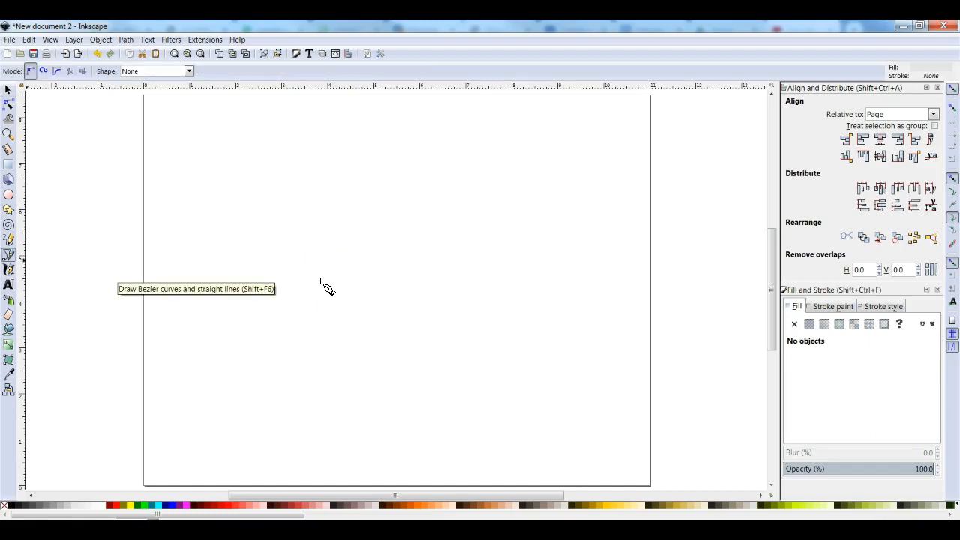
{"action": "left_click", "coordinate": [285, 207]}
{"action": "left_click", "coordinate": [544, 207]}
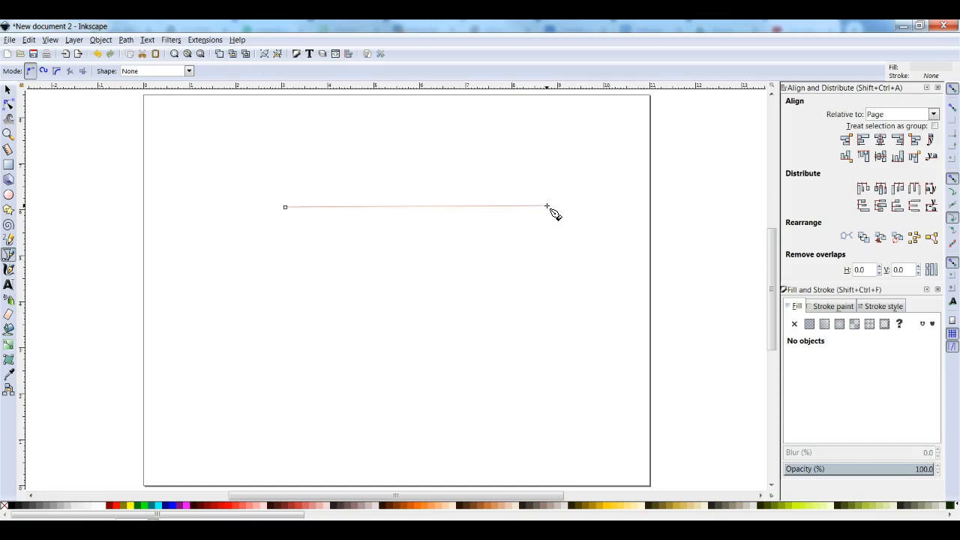
{"action": "left_click", "coordinate": [546, 206]}
{"action": "left_click", "coordinate": [287, 282]}
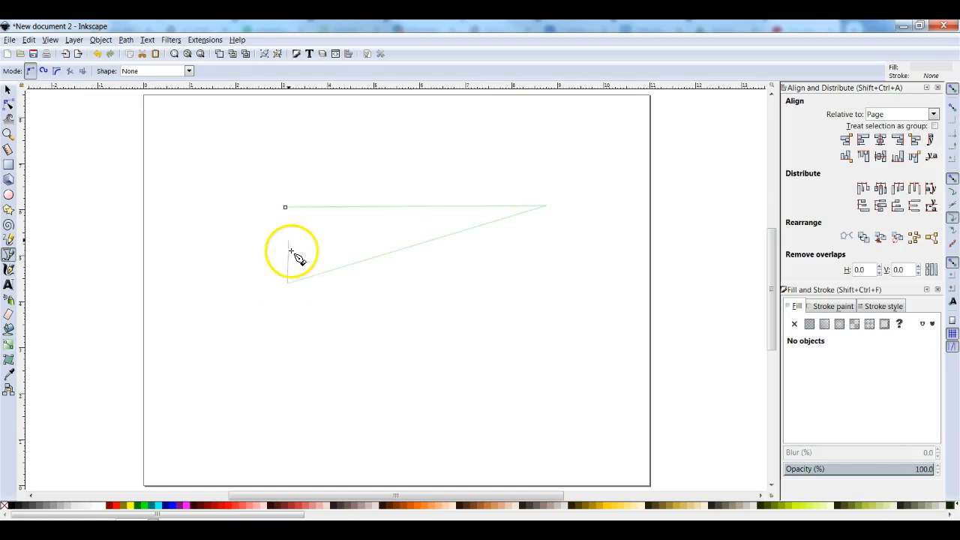
{"action": "left_click", "coordinate": [286, 208]}
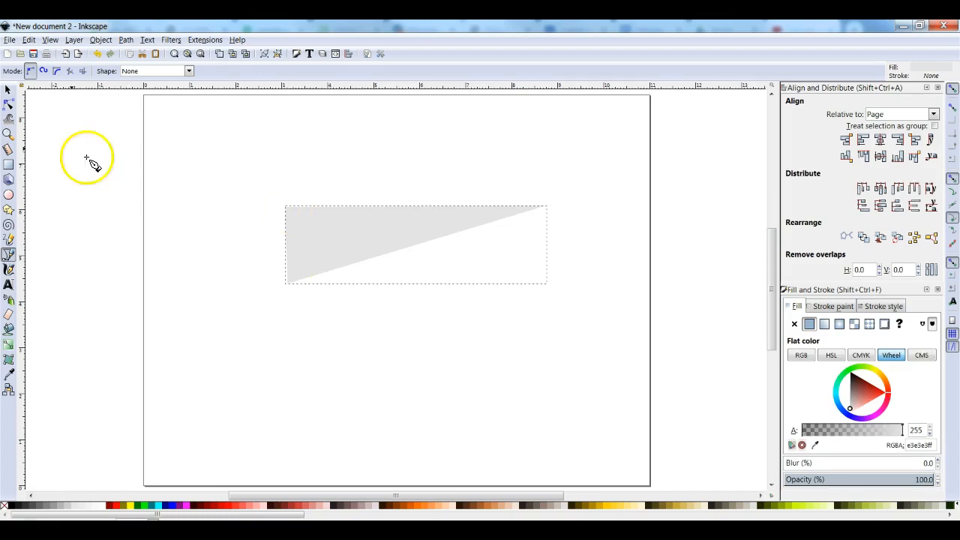
Step: Remove the triangle's fill and give its outline a flat black stroke, closing the alignment settings
{"action": "left_click", "coordinate": [7, 90]}
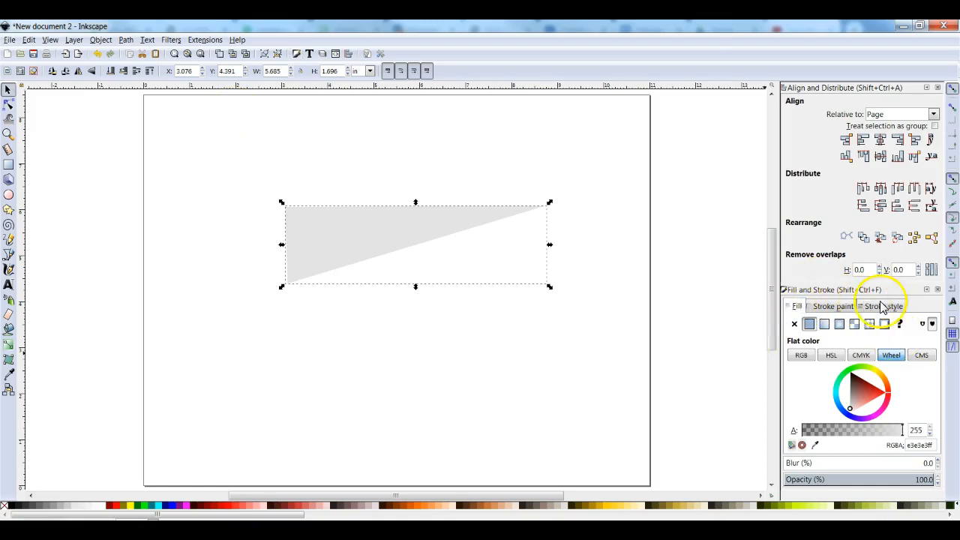
{"action": "left_click", "coordinate": [938, 88]}
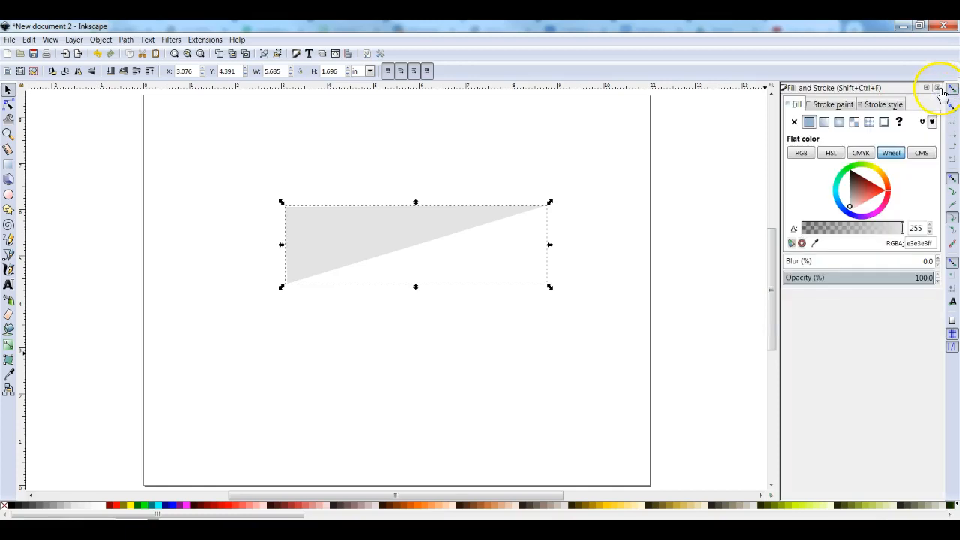
{"action": "left_click", "coordinate": [836, 107]}
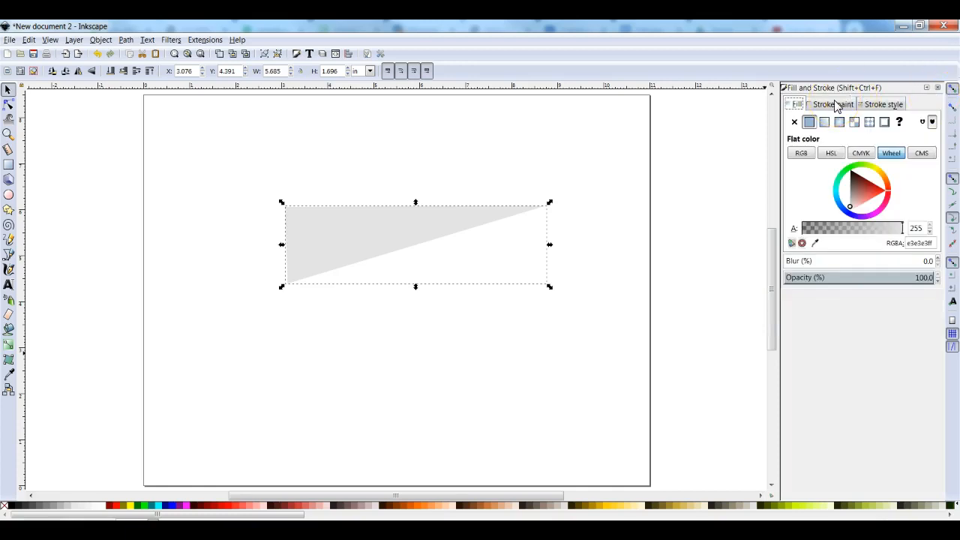
{"action": "left_click", "coordinate": [868, 105]}
{"action": "left_click", "coordinate": [794, 122]}
{"action": "left_click", "coordinate": [819, 109]}
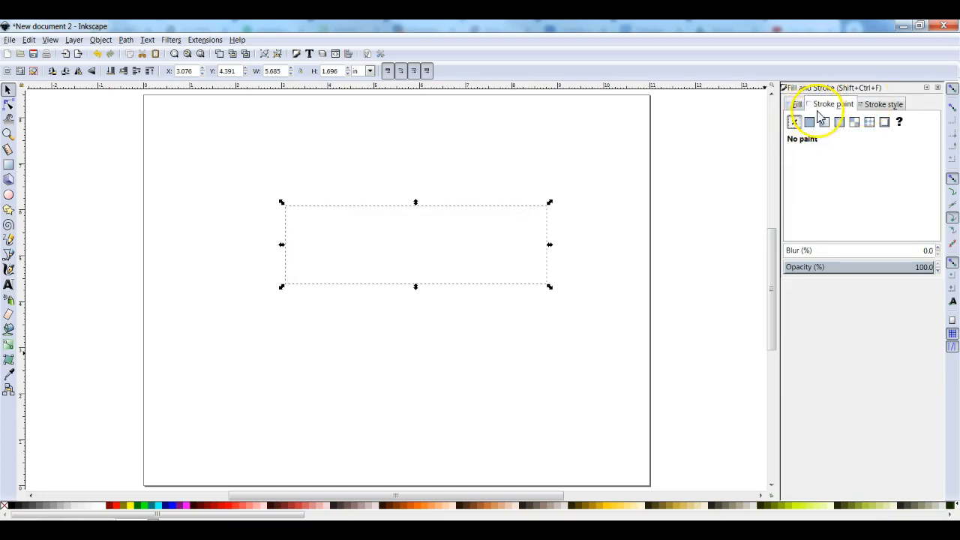
{"action": "left_click", "coordinate": [810, 123]}
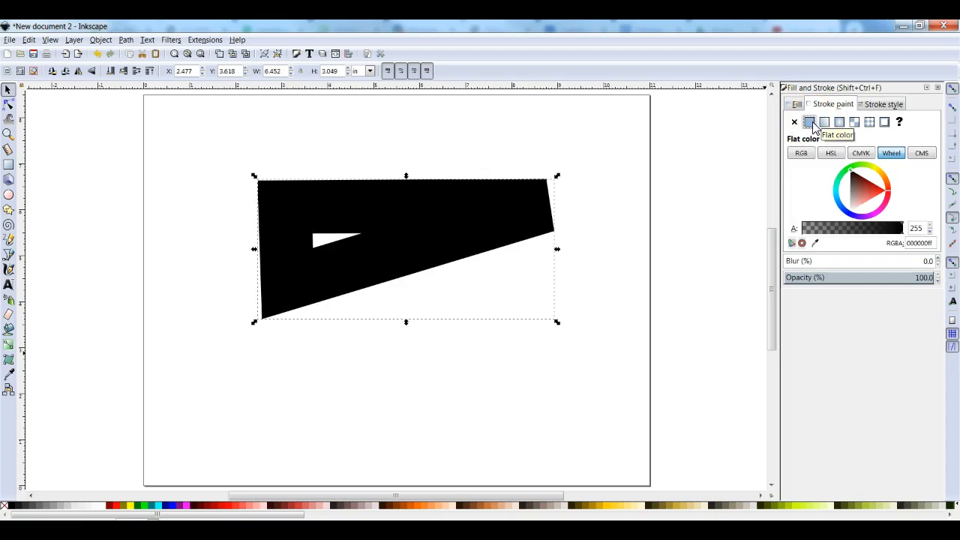
Step: Set the triangle's stroke width to 2 px
{"action": "left_click", "coordinate": [896, 105]}
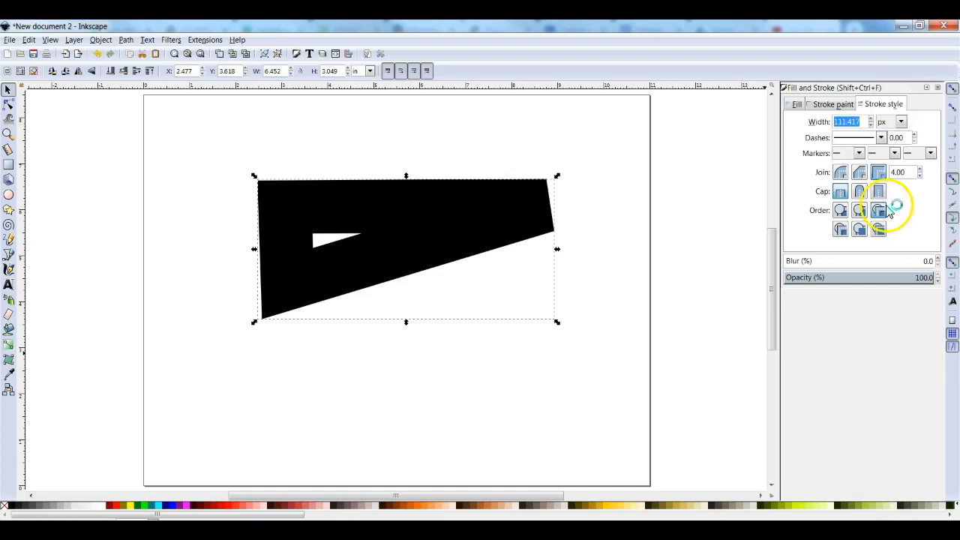
{"action": "type", "text": "2"}
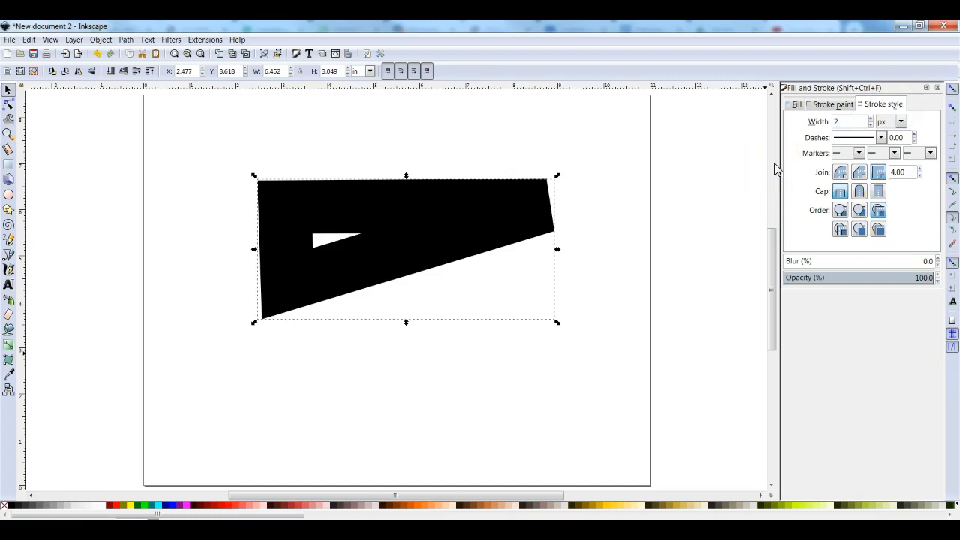
{"action": "key", "text": "Return"}
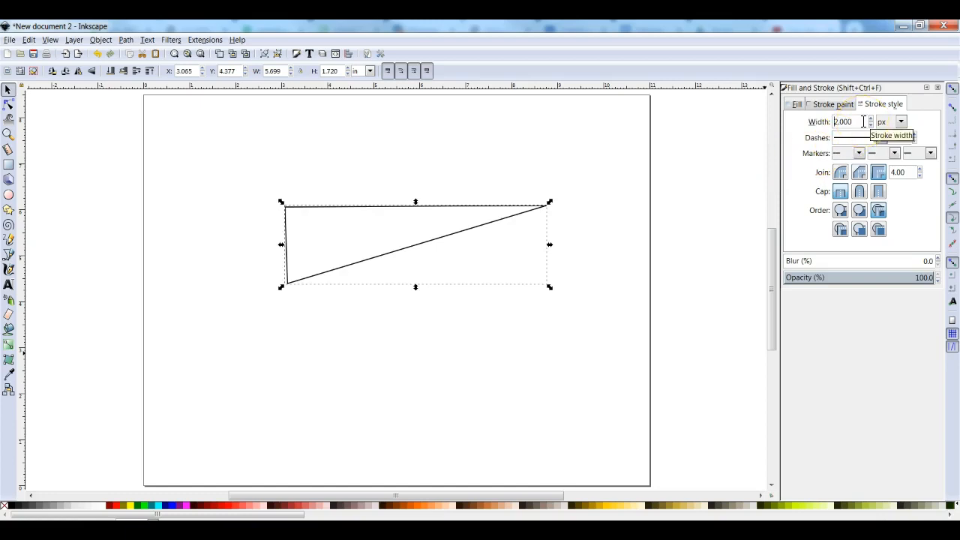
Step: Change the triangle's stroke color to blue using the color wheel
{"action": "left_click", "coordinate": [832, 104]}
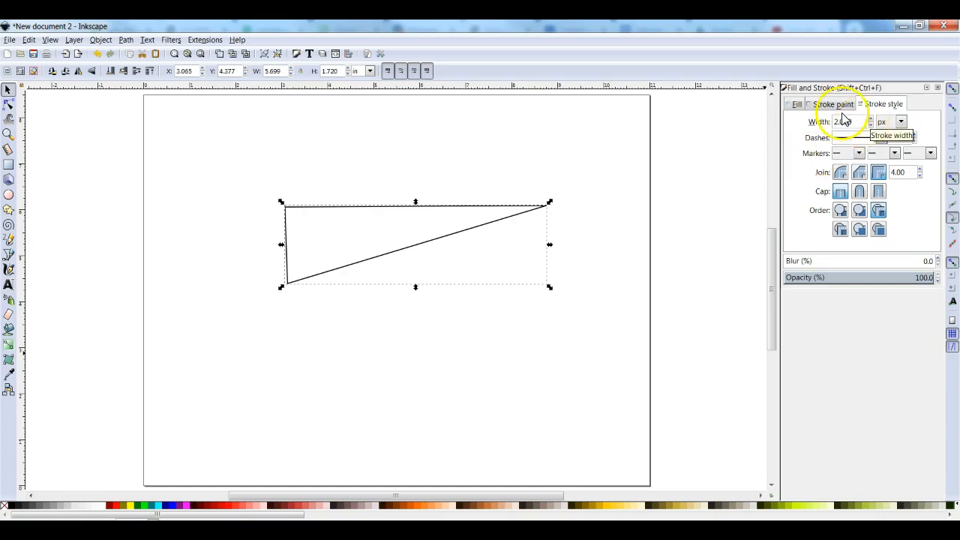
{"action": "left_click", "coordinate": [862, 172]}
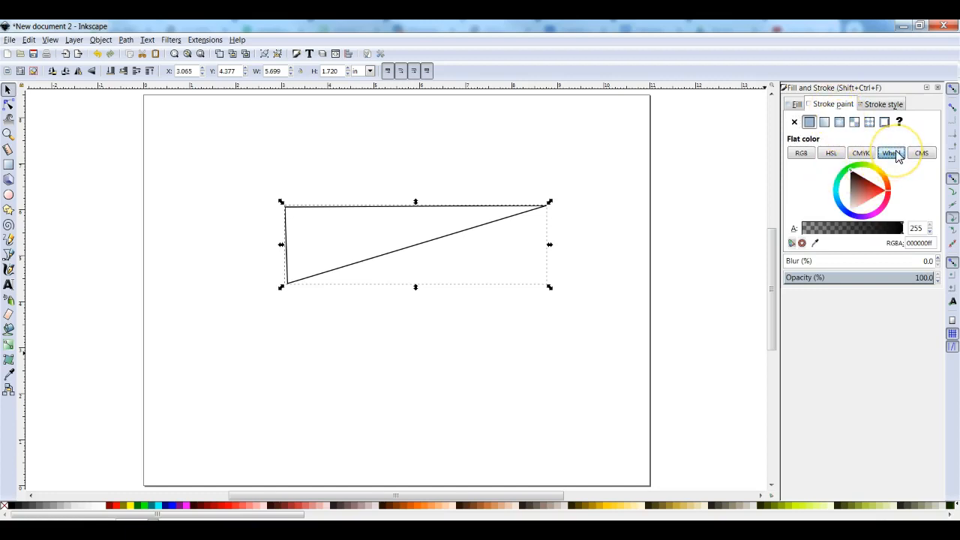
{"action": "mouse_move", "coordinate": [843, 173]}
{"action": "left_mouse_down"}
{"action": "mouse_move", "coordinate": [854, 216]}
{"action": "mouse_move", "coordinate": [882, 227]}
{"action": "mouse_move", "coordinate": [872, 200]}
{"action": "mouse_move", "coordinate": [857, 201]}
{"action": "mouse_move", "coordinate": [871, 222]}
{"action": "mouse_move", "coordinate": [892, 192]}
{"action": "mouse_move", "coordinate": [888, 171]}
{"action": "mouse_move", "coordinate": [861, 161]}
{"action": "mouse_move", "coordinate": [840, 183]}
{"action": "mouse_move", "coordinate": [848, 212]}
{"action": "mouse_move", "coordinate": [867, 162]}
{"action": "mouse_move", "coordinate": [849, 214]}
{"action": "left_mouse_up"}
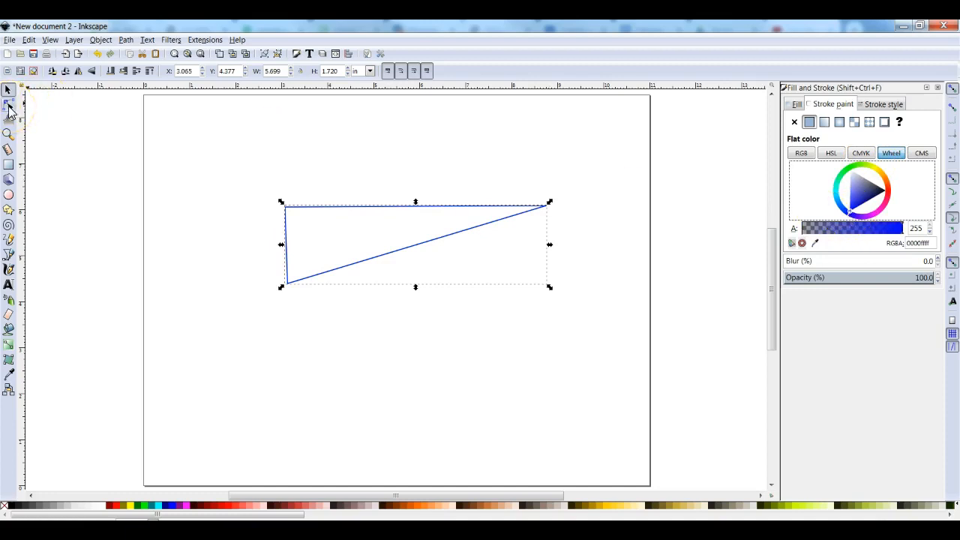
Step: Try nudging the triangle's upper-left node about half an inch to the right in node editing, and undo the move
{"action": "left_click", "coordinate": [8, 107]}
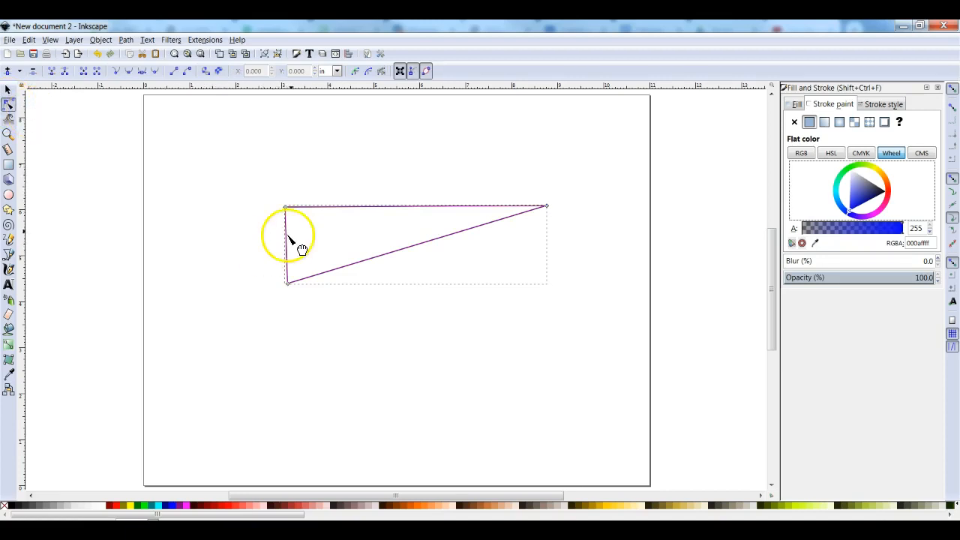
{"action": "left_click", "coordinate": [286, 207]}
{"action": "key", "text": "Right"}
{"action": "key", "text": "Right"}
{"action": "key", "text": "Right"}
{"action": "key", "text": "Right"}
{"action": "key", "text": "Right"}
{"action": "key", "text": "Right"}
{"action": "key", "text": "Right"}
{"action": "key", "text": "Right"}
{"action": "key", "text": "Right"}
{"action": "key", "text": "Right"}
{"action": "key", "text": "Right"}
{"action": "key", "text": "Right"}
{"action": "key", "text": "Right"}
{"action": "key", "text": "Right"}
{"action": "key", "text": "Right"}
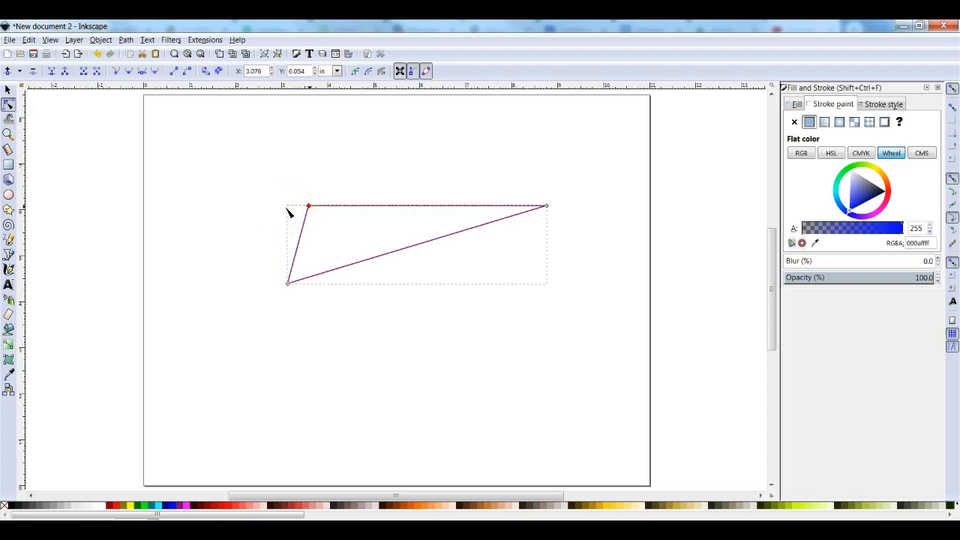
{"action": "key", "text": "ctrl+z"}
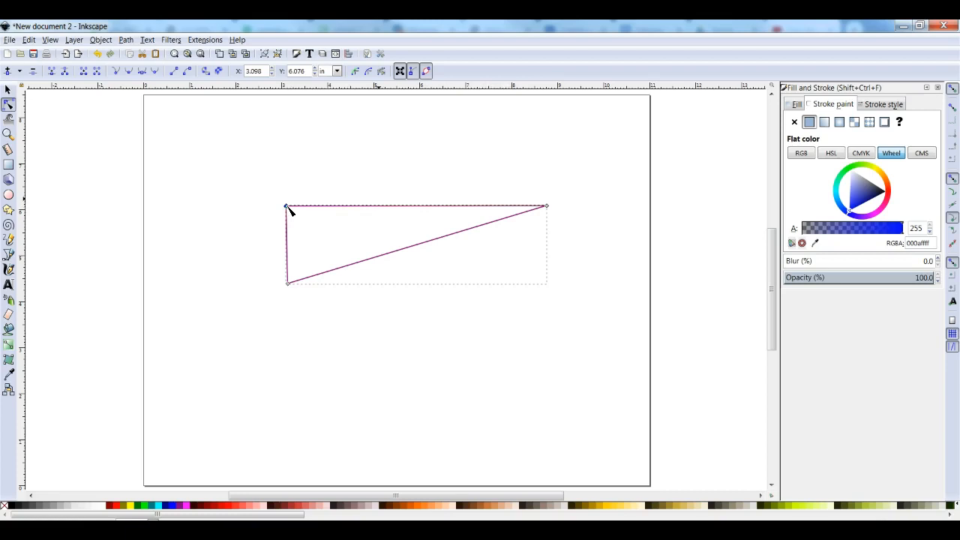
Step: Raise the triangle's lower-left node to about X 3.1 in, Y 4.6 in, so the short side stands vertical
{"action": "left_click_drag", "start_coordinate": [287, 283], "coordinate": [292, 265]}
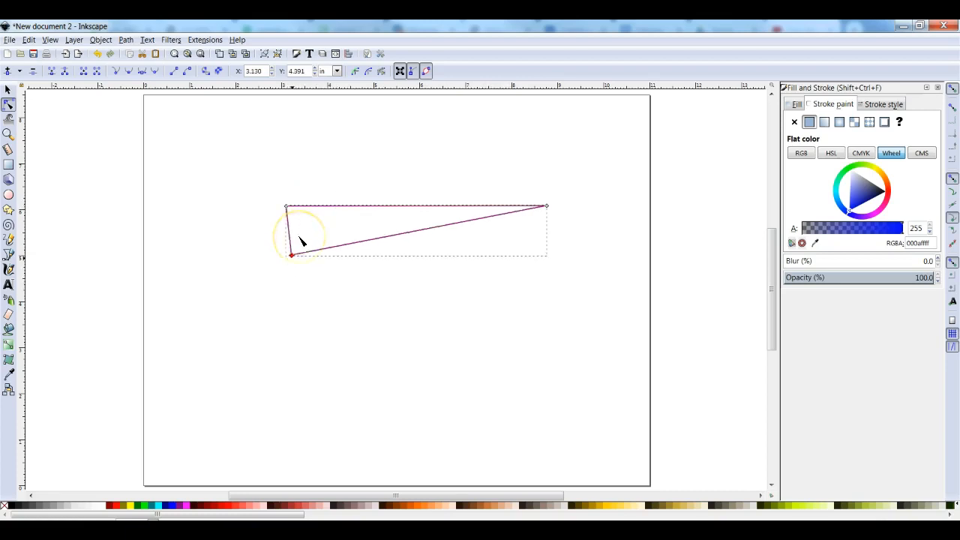
{"action": "key", "text": "ctrl+z"}
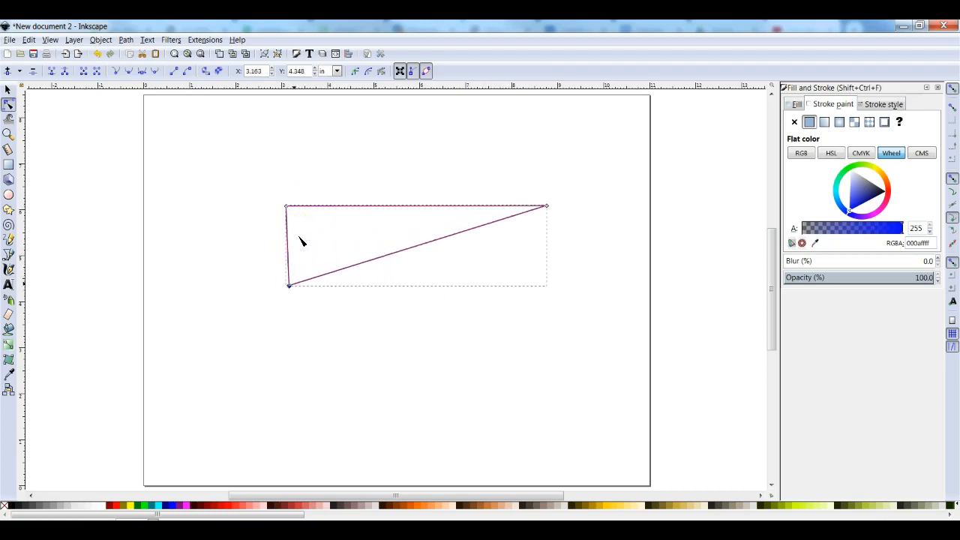
{"action": "left_click_drag", "start_coordinate": [289, 286], "coordinate": [288, 276]}
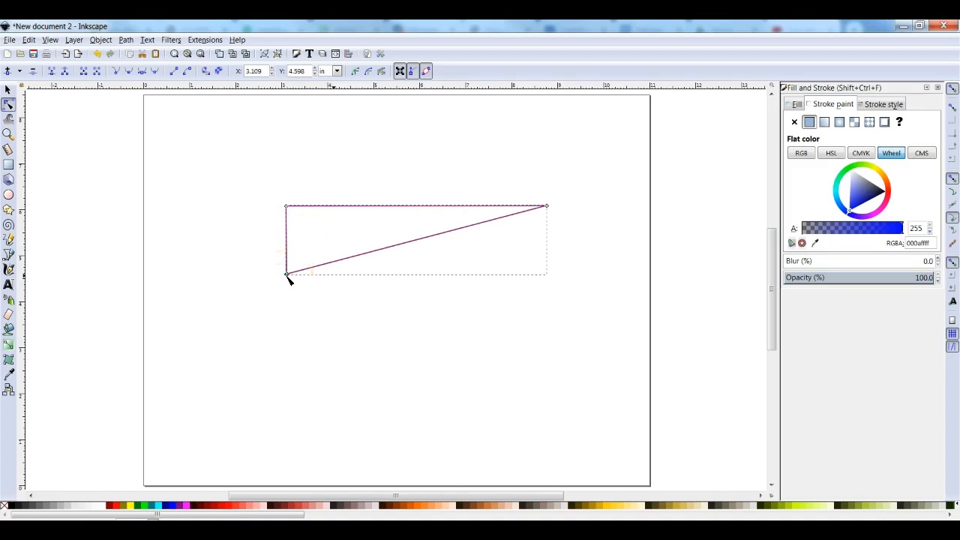
Step: Bend the triangle's vertical short side outward to the left into a curve with the node editing tool
{"action": "left_click", "coordinate": [294, 275]}
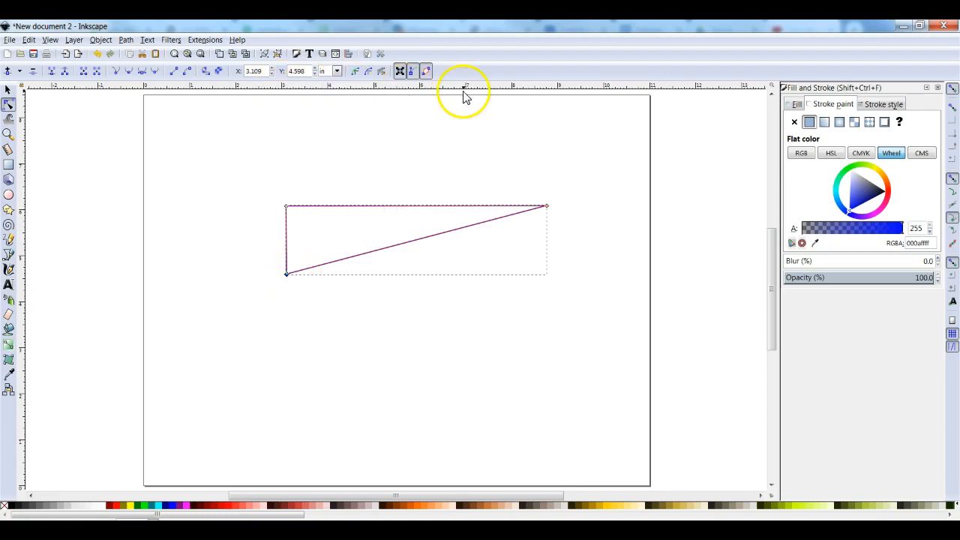
{"action": "left_click", "coordinate": [325, 93]}
{"action": "left_click_drag", "start_coordinate": [288, 239], "coordinate": [207, 272]}
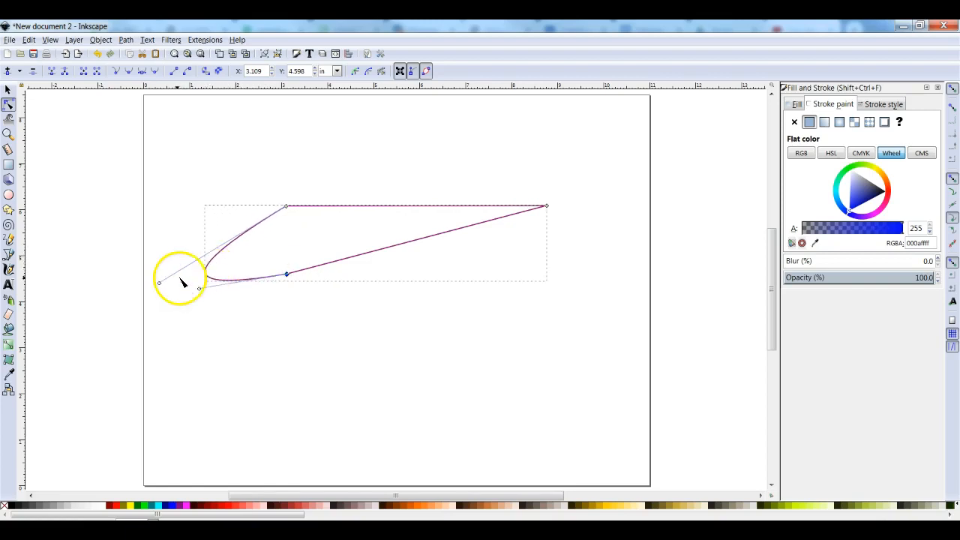
Step: Adjust the curve handles of the upper-left and lower-left nodes to shape the bent side into a smooth rounded end
{"action": "left_click", "coordinate": [198, 290]}
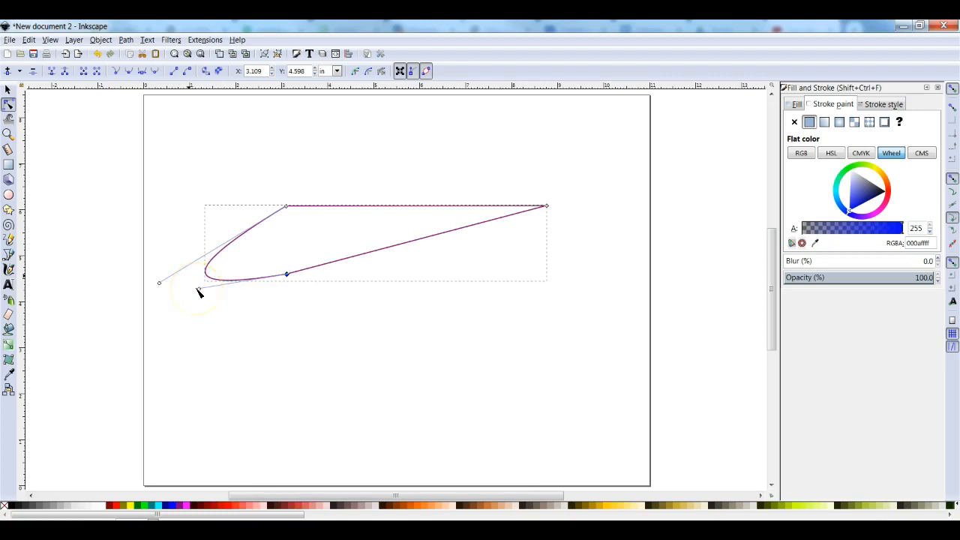
{"action": "left_click_drag", "start_coordinate": [198, 291], "coordinate": [227, 288]}
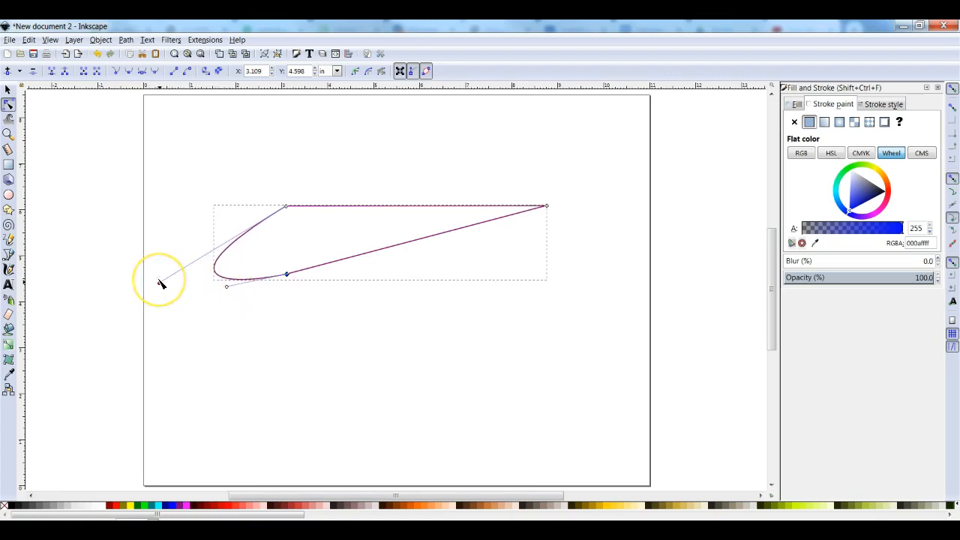
{"action": "left_click_drag", "start_coordinate": [158, 283], "coordinate": [169, 233]}
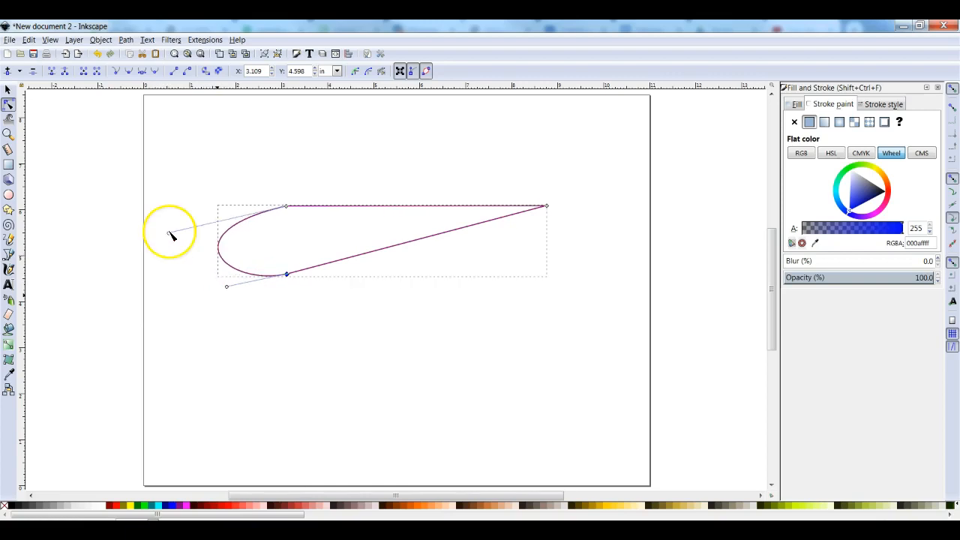
{"action": "left_click", "coordinate": [287, 275]}
{"action": "left_click", "coordinate": [227, 286]}
{"action": "left_click_drag", "start_coordinate": [232, 286], "coordinate": [210, 296]}
{"action": "left_click", "coordinate": [208, 297]}
Step: Add a node on the upper edge near X 4.1 in and pull it down to about X 3.7 in, Y 5.5 in, curving the segment into a hook
{"action": "left_click", "coordinate": [334, 207]}
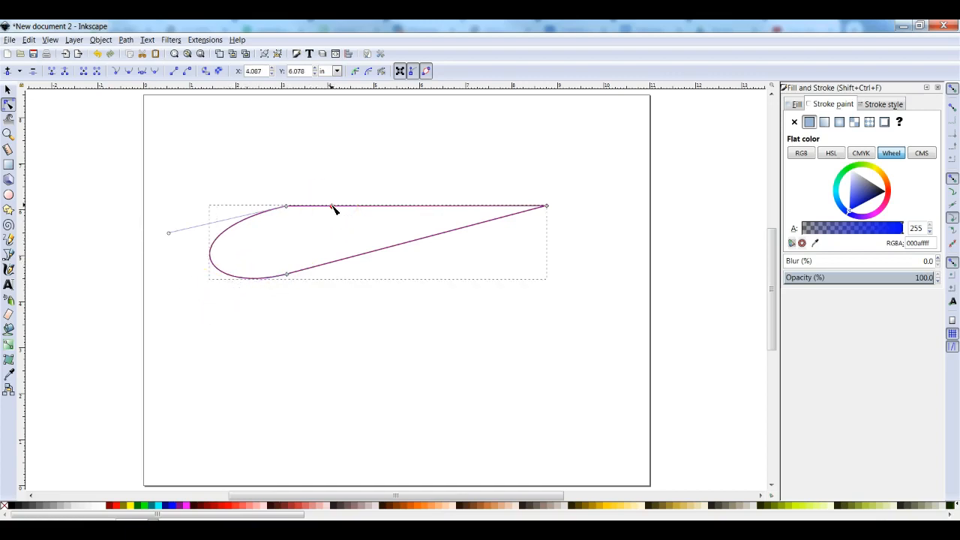
{"action": "left_click_drag", "start_coordinate": [331, 206], "coordinate": [242, 247]}
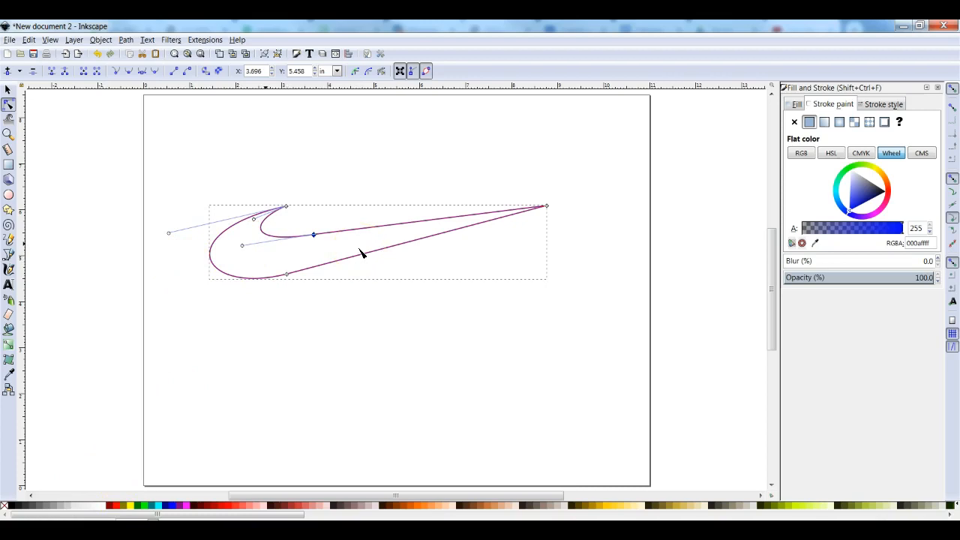
{"action": "left_click_drag", "start_coordinate": [242, 245], "coordinate": [256, 221]}
Step: Move the whole swoosh slightly right and down to about X 1.8 in, Y 4.3 in
{"action": "key", "text": "s"}
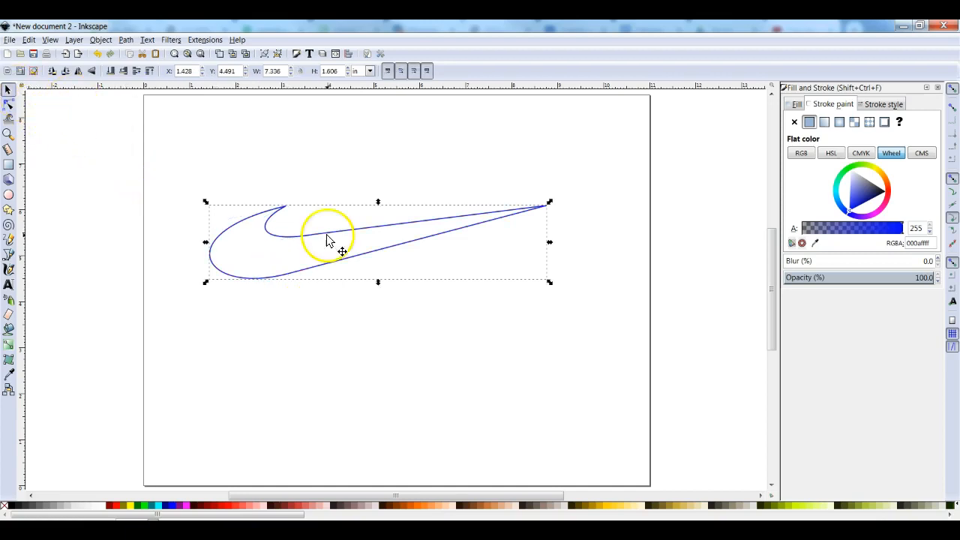
{"action": "left_click_drag", "start_coordinate": [343, 239], "coordinate": [356, 249]}
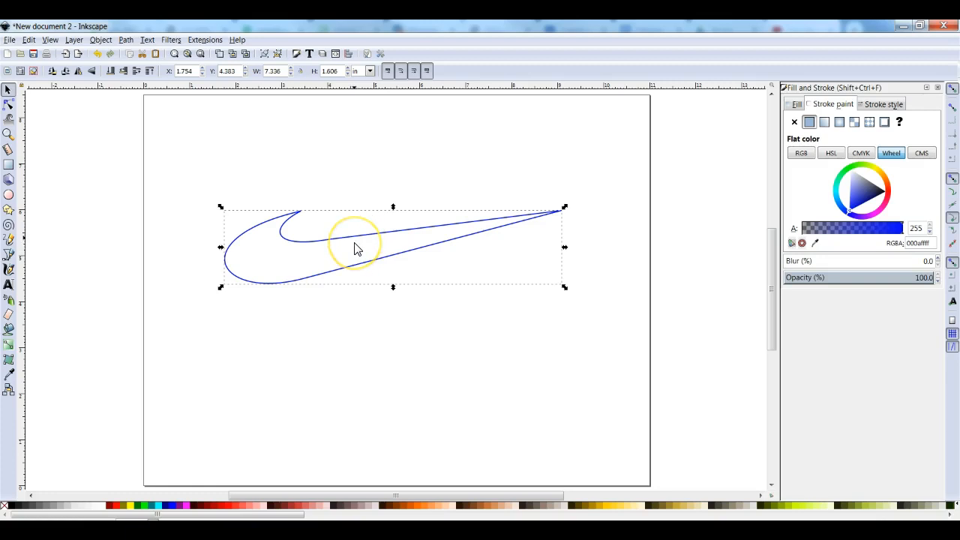
{"action": "left_click_drag", "start_coordinate": [354, 243], "coordinate": [357, 246]}
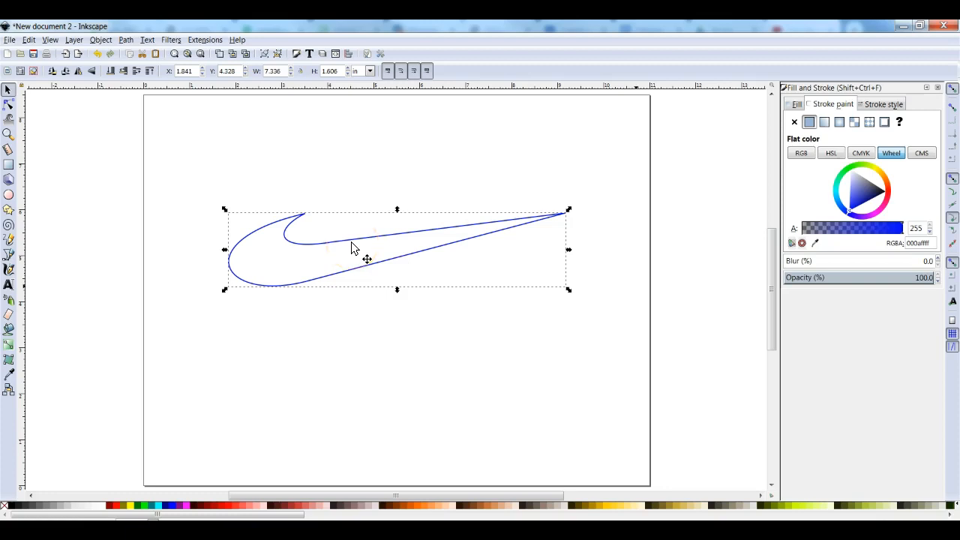
Step: Give the swoosh a flat turquoise fill and remove its stroke paint
{"action": "key", "text": "ctrl+shift+f"}
{"action": "left_click", "coordinate": [809, 122]}
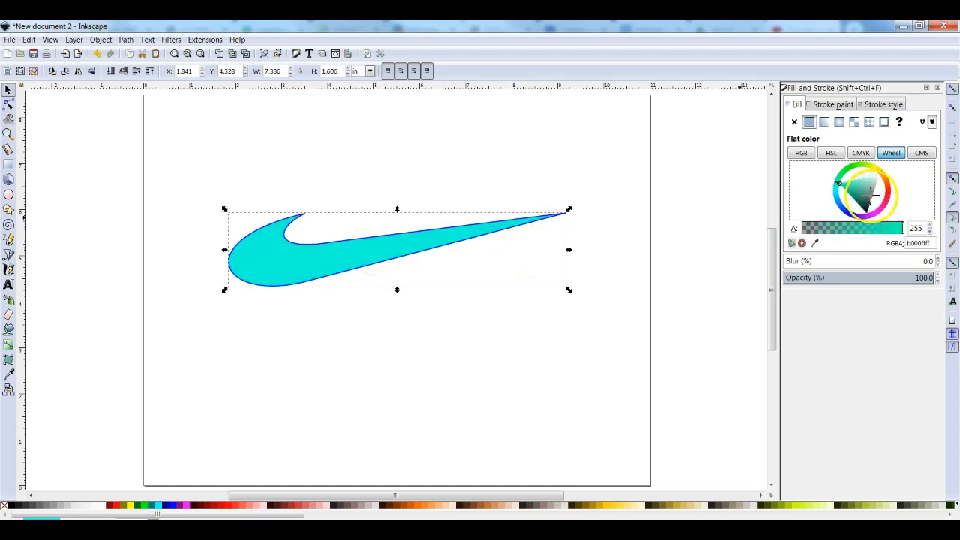
{"action": "left_click", "coordinate": [833, 105]}
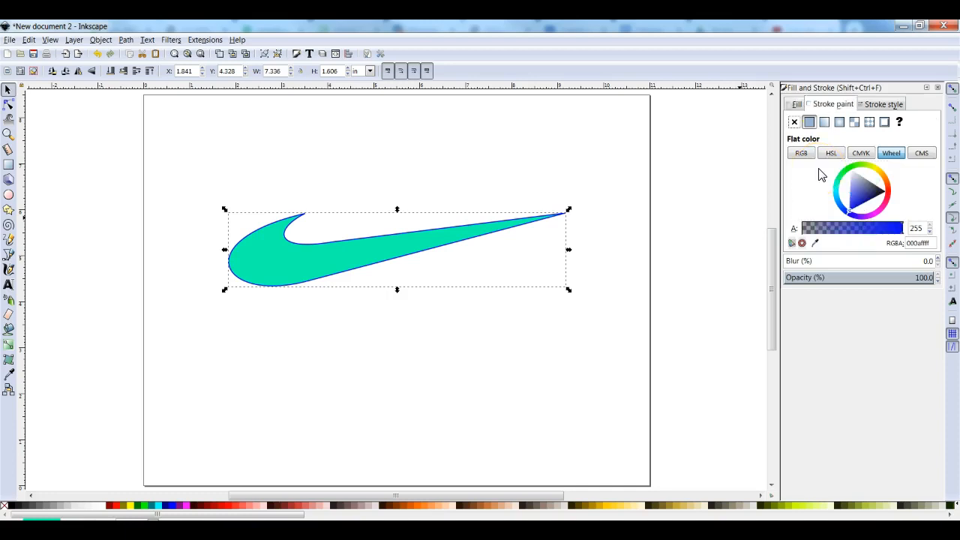
{"action": "left_click", "coordinate": [794, 122]}
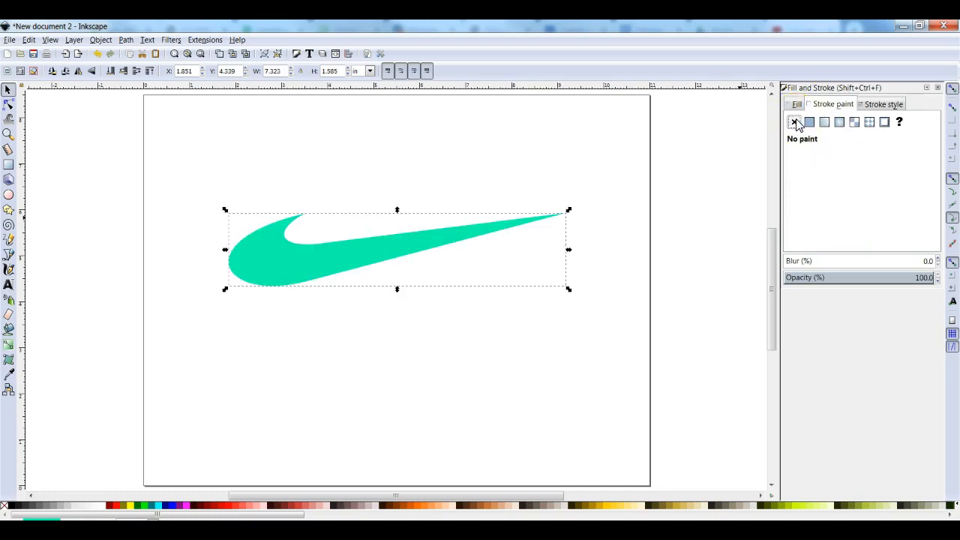
Step: Change the swoosh's fill to blue using the color wheel
{"action": "left_click", "coordinate": [796, 105]}
{"action": "left_click_drag", "start_coordinate": [868, 187], "coordinate": [824, 198]}
{"action": "left_click_drag", "start_coordinate": [879, 212], "coordinate": [852, 214]}
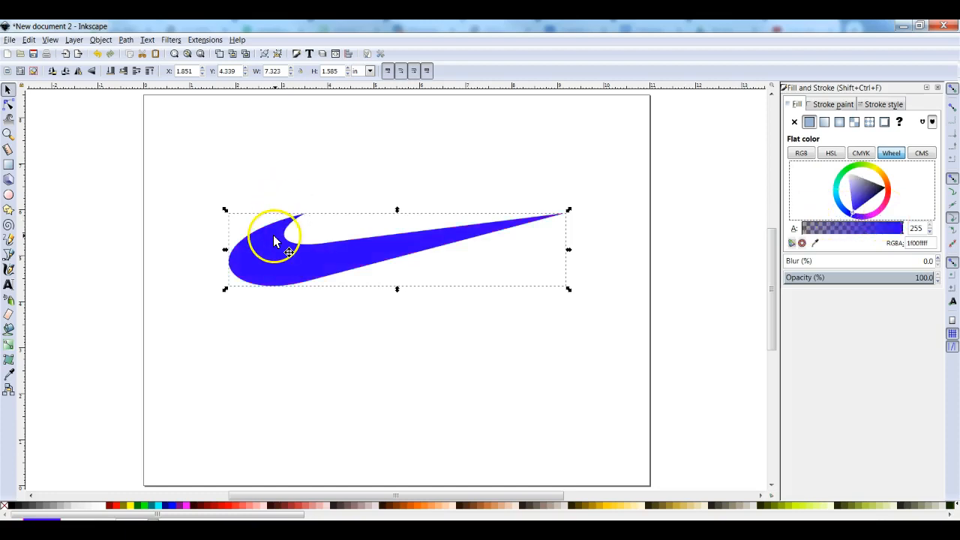
Step: Duplicate the blue swoosh below the original at about X 1.7 in, Y 2.4 in, and give the copy a purple fill
{"action": "left_click", "coordinate": [30, 40]}
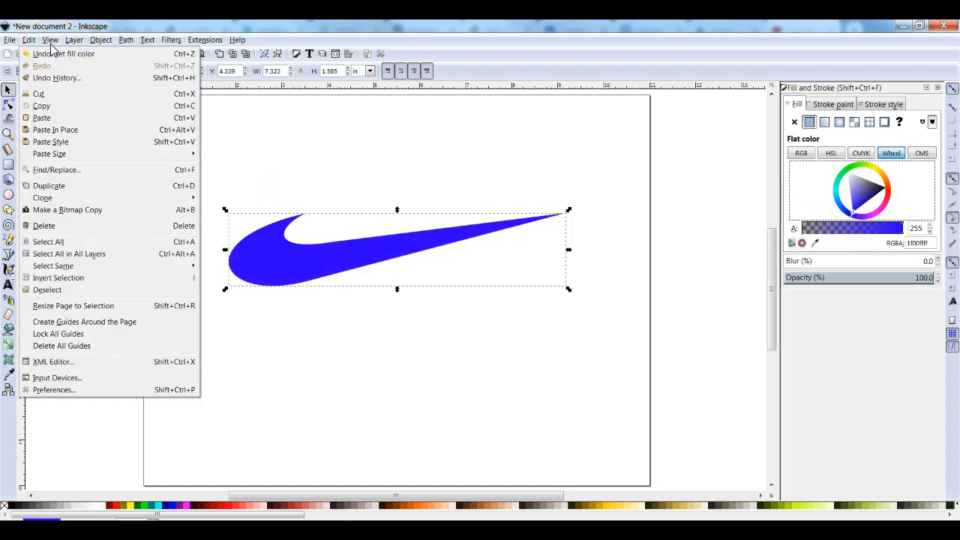
{"action": "left_click", "coordinate": [180, 193]}
{"action": "left_click", "coordinate": [273, 252]}
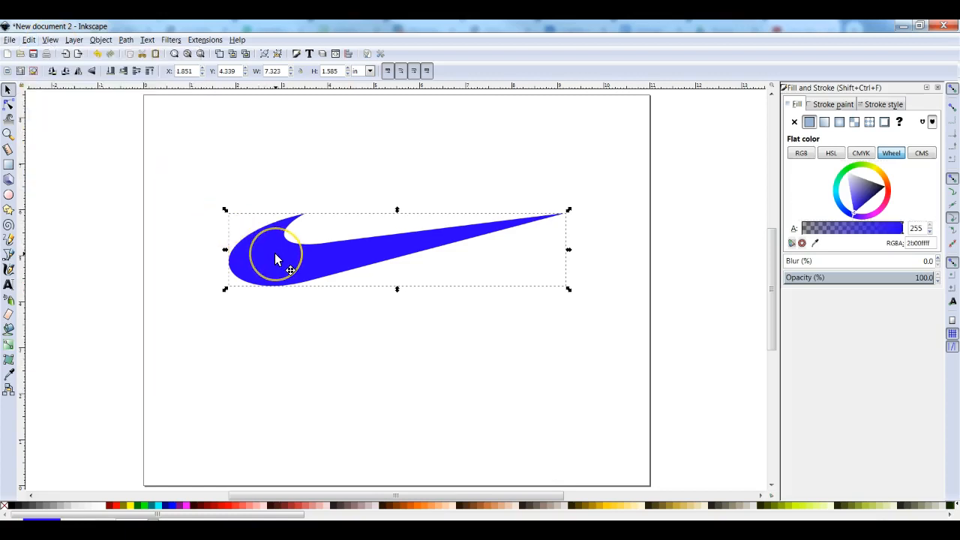
{"action": "left_click_drag", "start_coordinate": [275, 259], "coordinate": [269, 346]}
{"action": "left_click_drag", "start_coordinate": [875, 166], "coordinate": [868, 245]}
{"action": "left_click", "coordinate": [385, 198]}
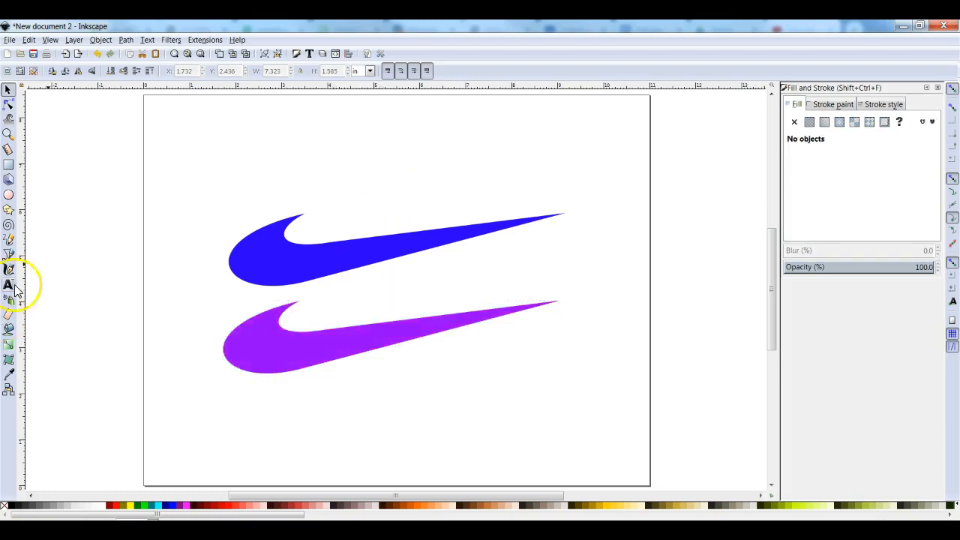
Step: Add the text "Your Name" and scale it to about 3.5 in wide in the page's upper-left corner
{"action": "left_click", "coordinate": [10, 284]}
{"action": "left_click", "coordinate": [165, 121]}
{"action": "type", "text": "Your Name"}
{"action": "left_click", "coordinate": [9, 90]}
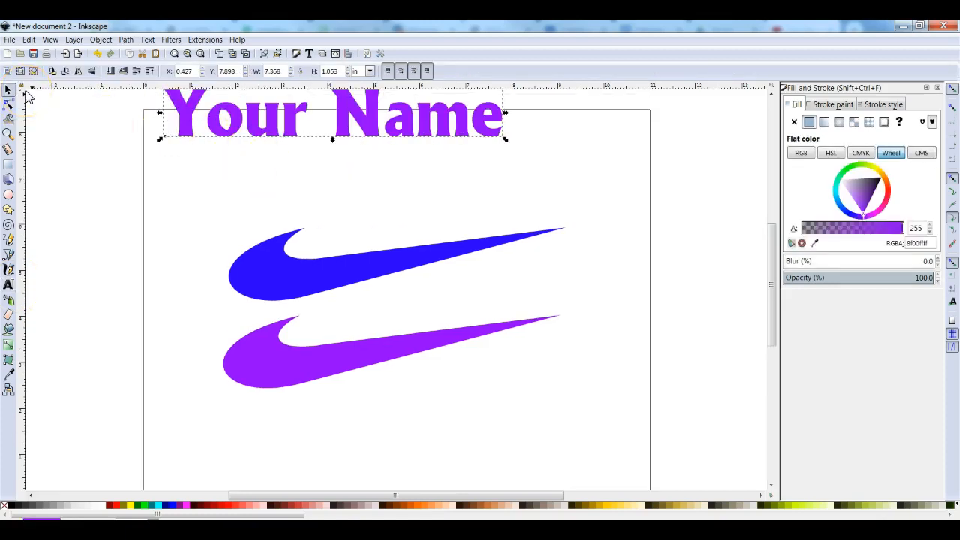
{"action": "left_click_drag", "start_coordinate": [498, 174], "coordinate": [313, 155]}
{"action": "left_click", "coordinate": [373, 149]}
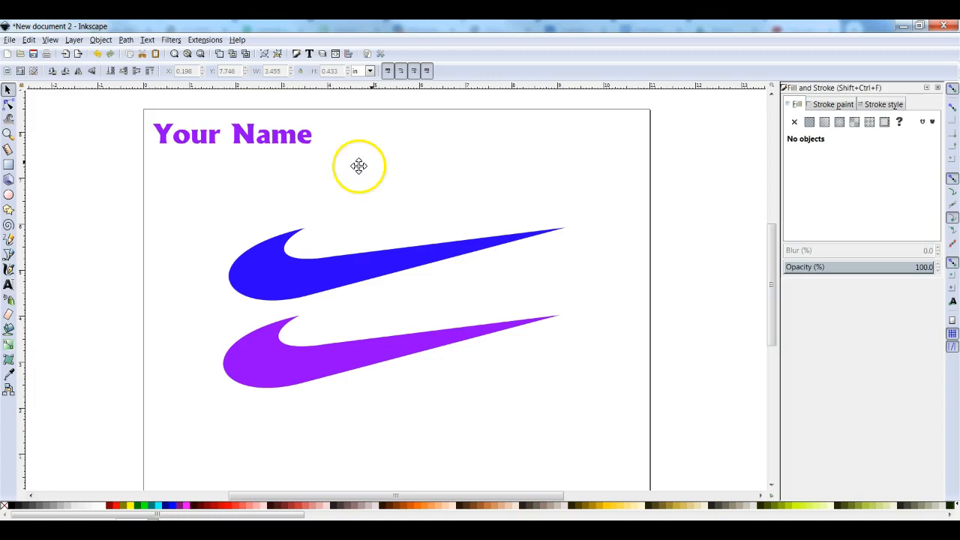
Step: Save the drawing as a PDF named "your name NIKE logo" on the MICRO SD (D:) drive with the default PDF options
{"action": "key", "text": "ctrl+s"}
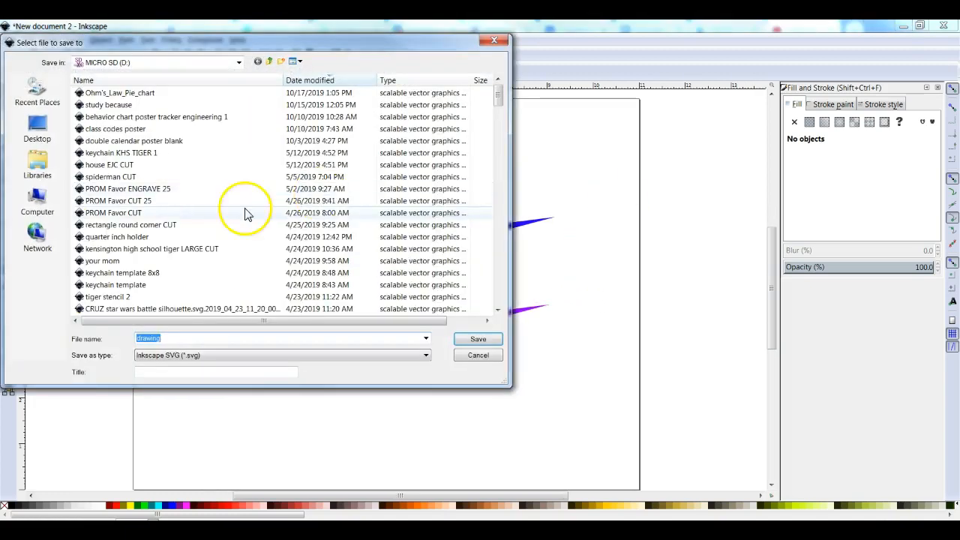
{"action": "left_click", "coordinate": [197, 356]}
{"action": "left_click", "coordinate": [225, 169]}
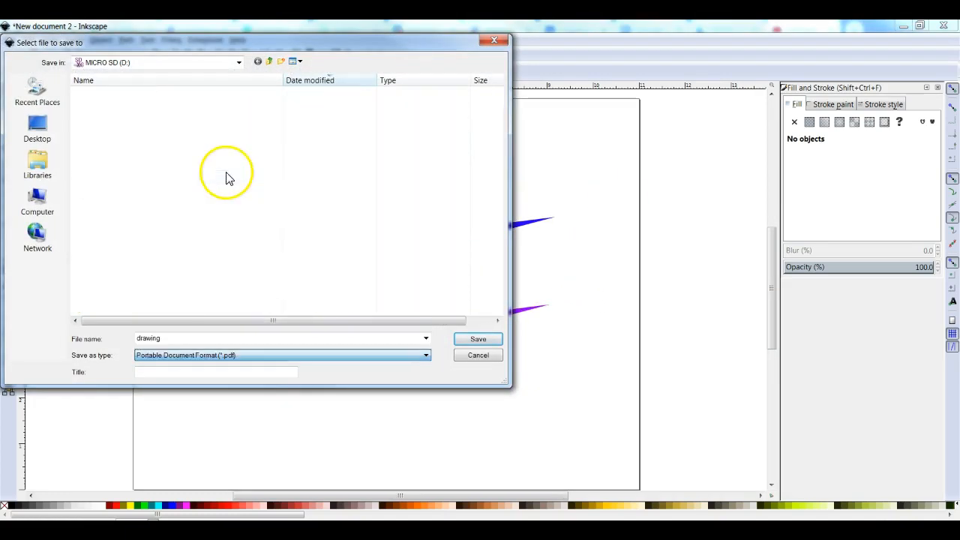
{"action": "type", "text": "your name NIKE logo"}
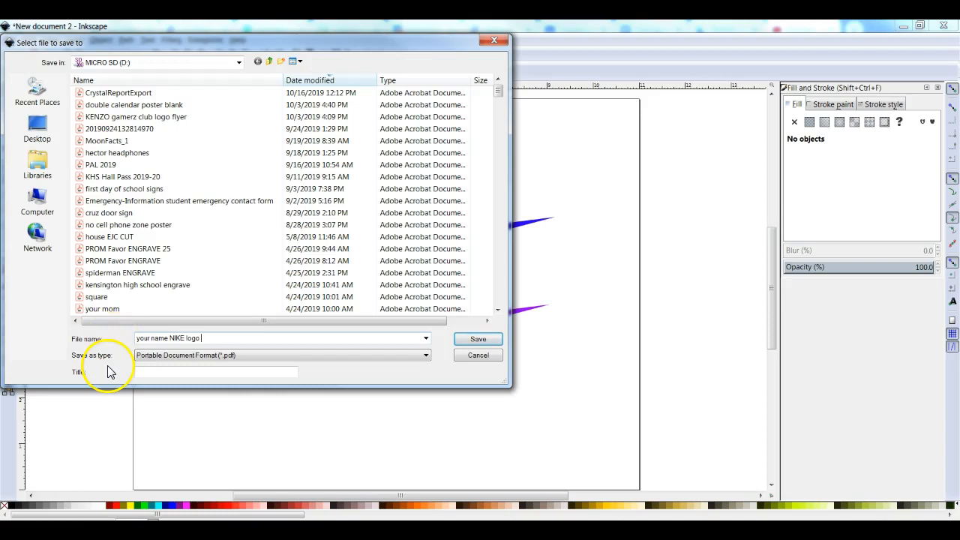
{"action": "left_click", "coordinate": [477, 338]}
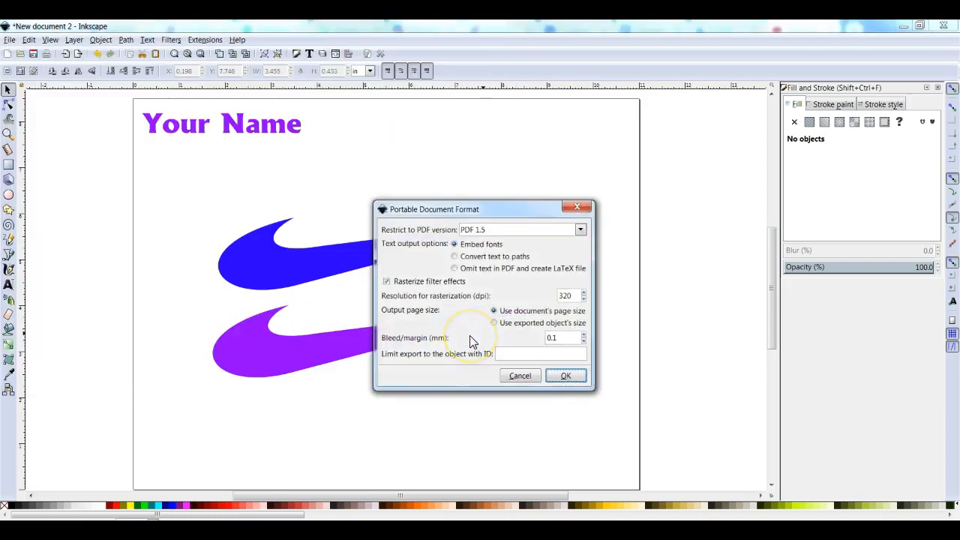
{"action": "key", "text": "Return"}
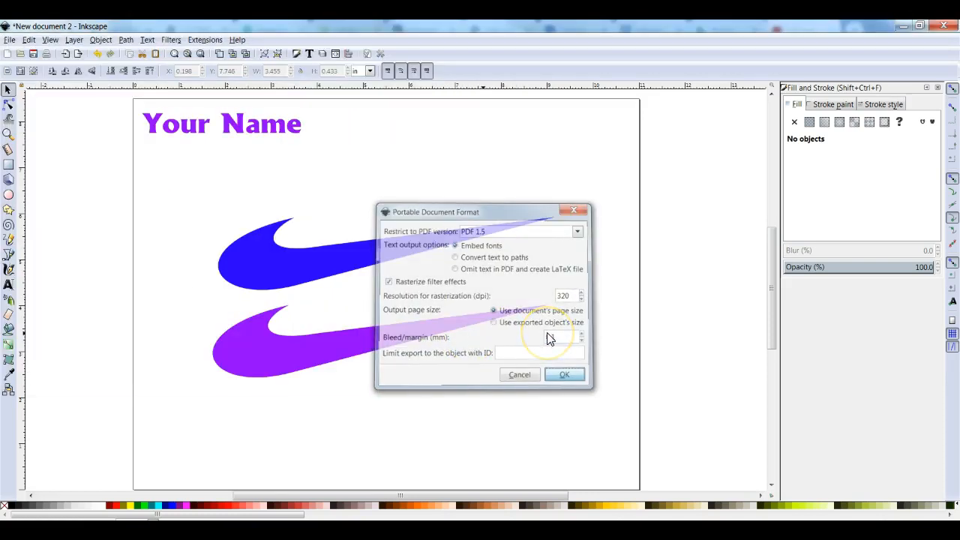